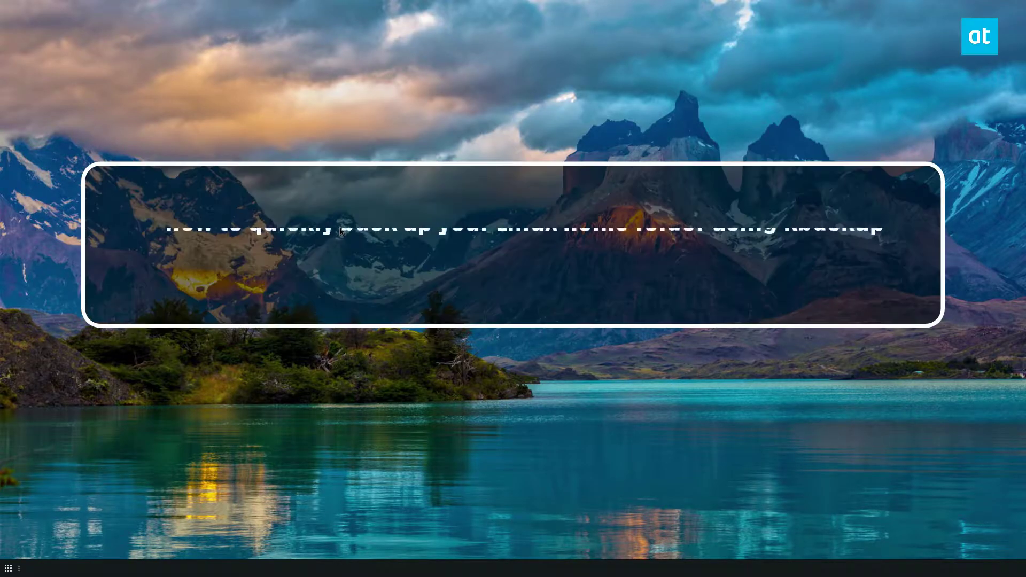
Step: Launch KBackup from the application menu by searching 'kbac'
{"action": "key", "text": "super"}
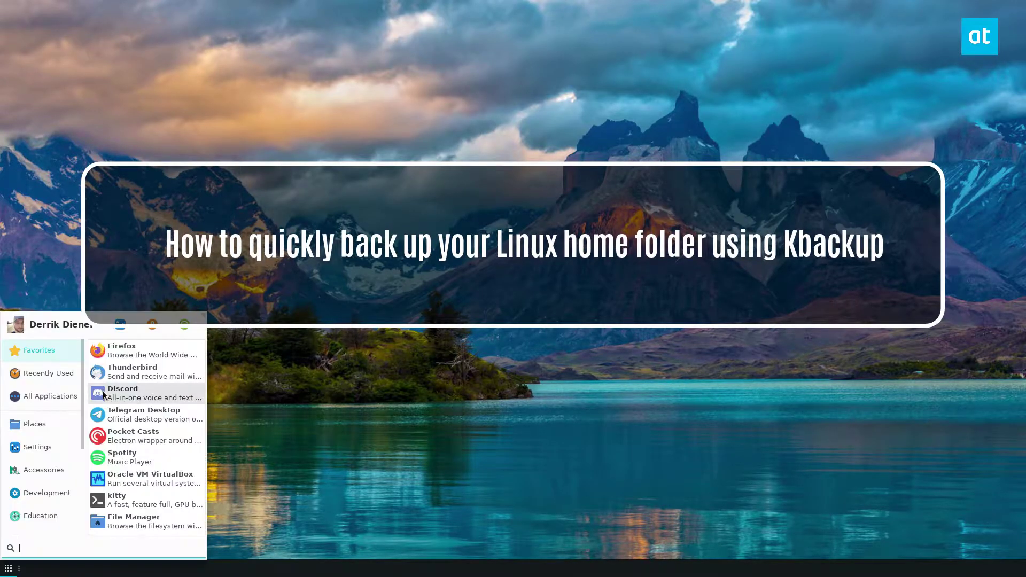
{"action": "type", "text": "kikb"}
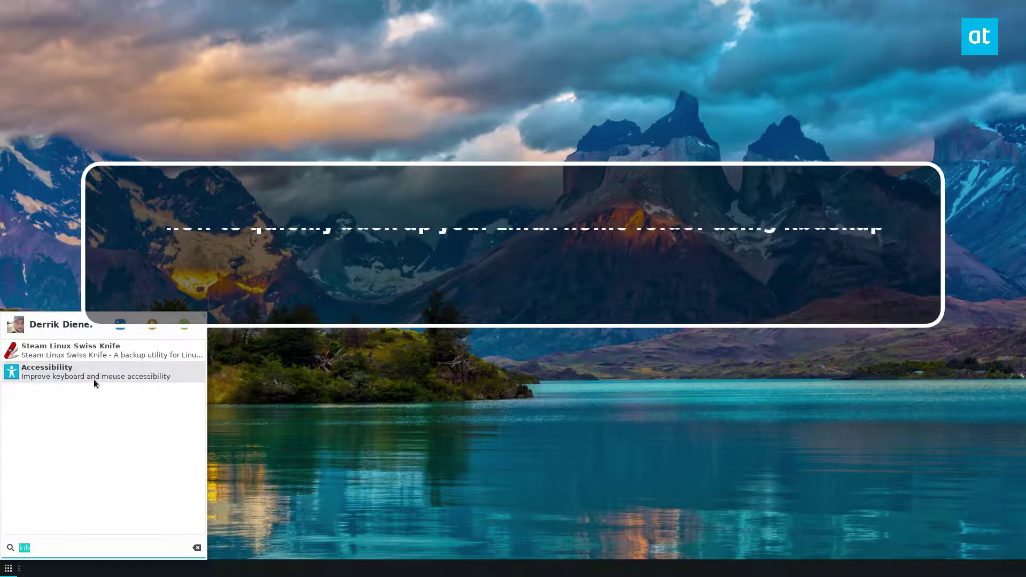
{"action": "type", "text": "ac"}
{"action": "key", "text": "Return"}
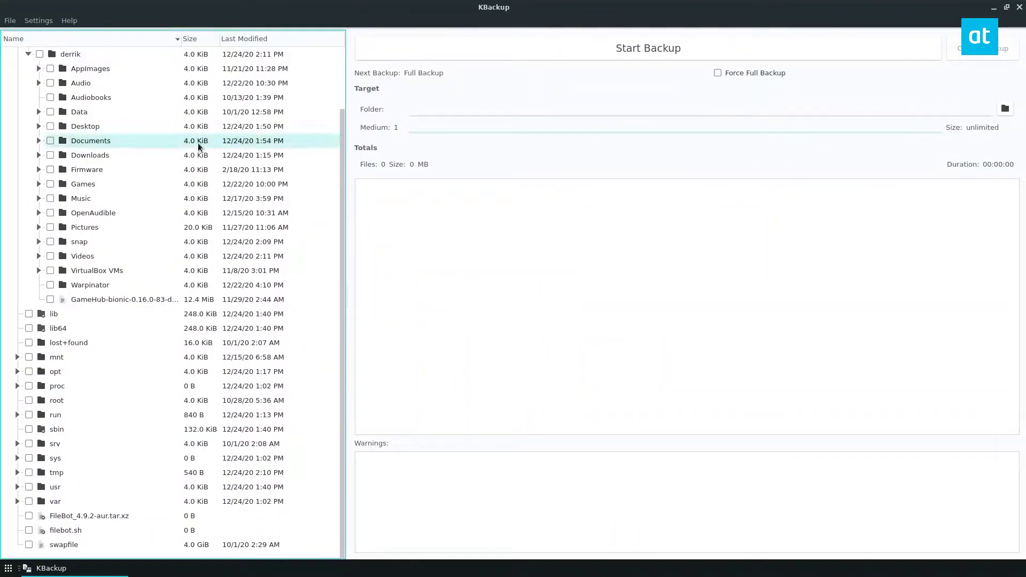
{"action": "scroll", "coordinate": [198, 142], "scroll_direction": "up", "scroll_amount": 3}
Step: Expand the root folder and tick the /home/derrik folder for backup
{"action": "left_click", "coordinate": [7, 55]}
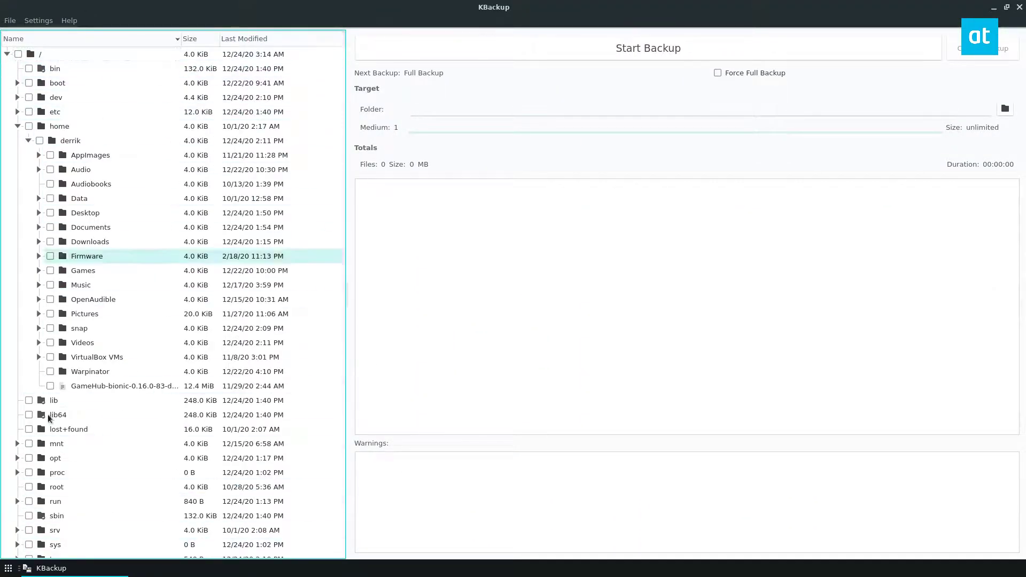
{"action": "left_click", "coordinate": [39, 141]}
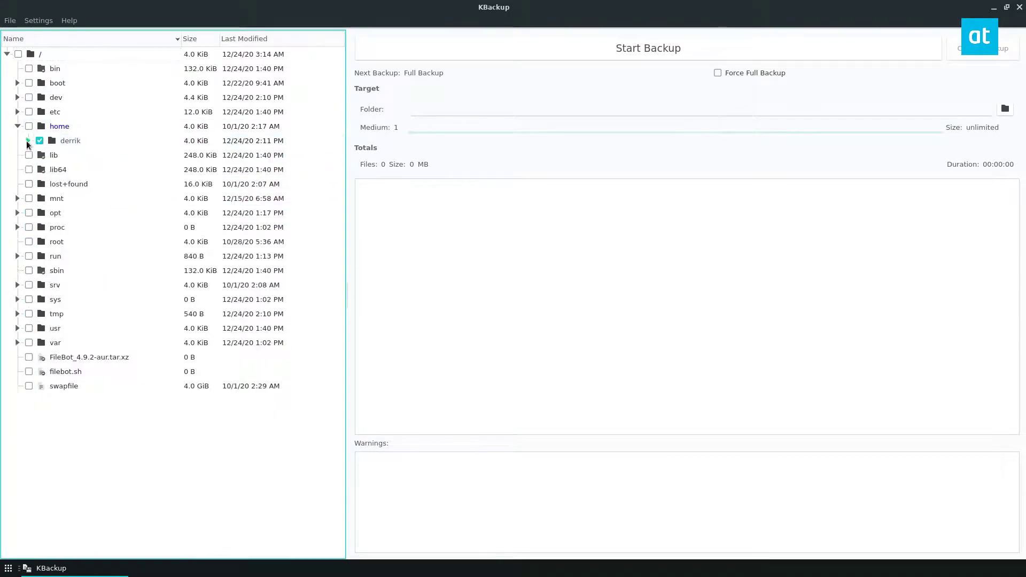
{"action": "left_click", "coordinate": [91, 138]}
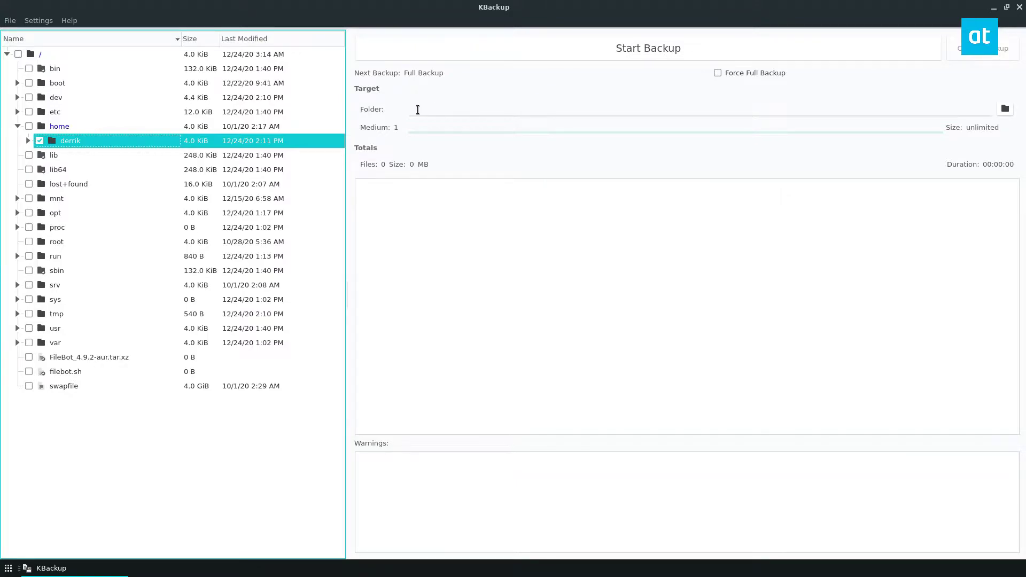
{"action": "left_click", "coordinate": [1004, 109]}
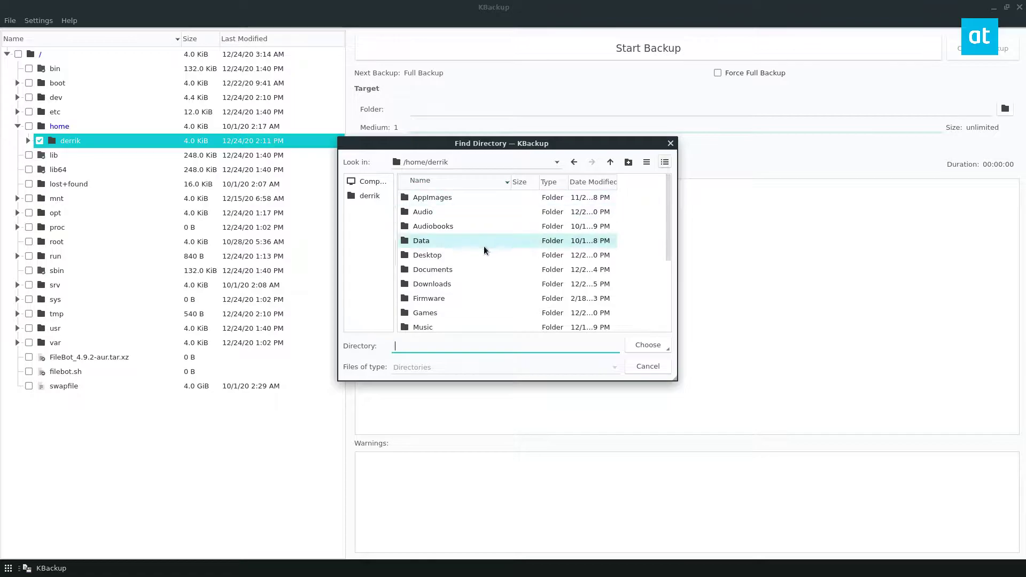
Step: Try the external drive in Look in, dismiss the 'Directory not found' error, and return to /home/derrik
{"action": "left_click", "coordinate": [557, 163]}
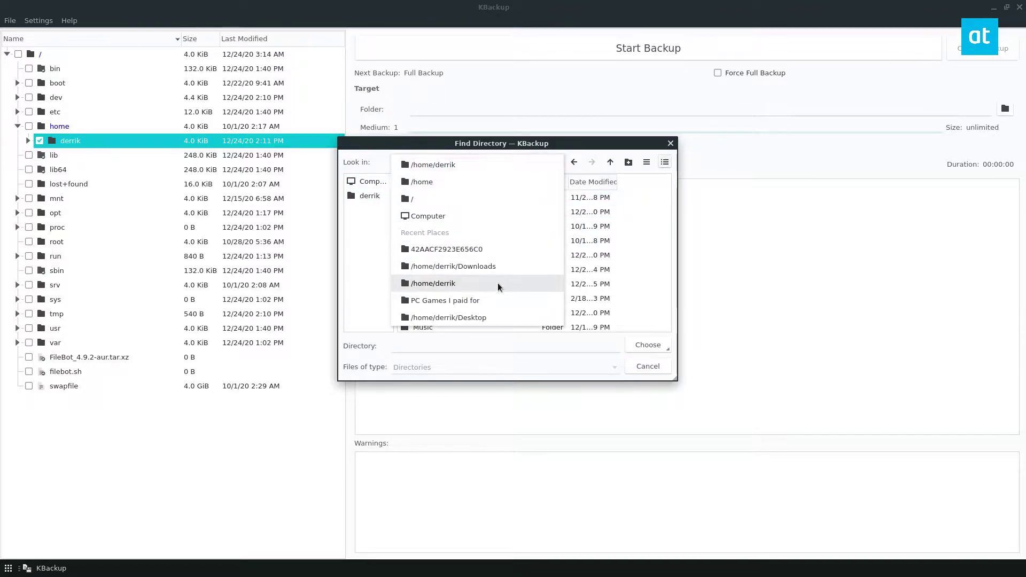
{"action": "left_click", "coordinate": [458, 248]}
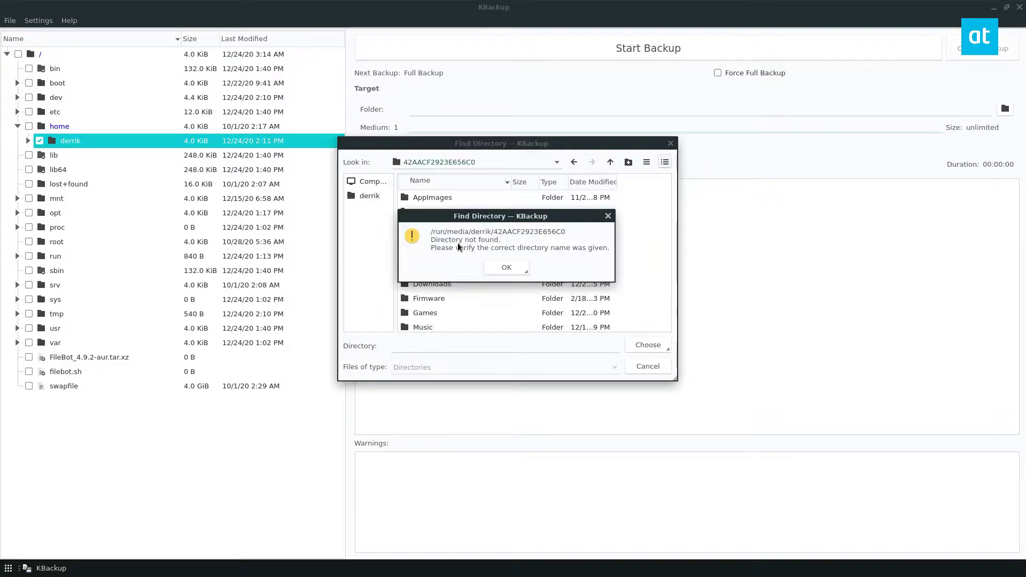
{"action": "left_click", "coordinate": [510, 265]}
{"action": "left_click", "coordinate": [558, 165]}
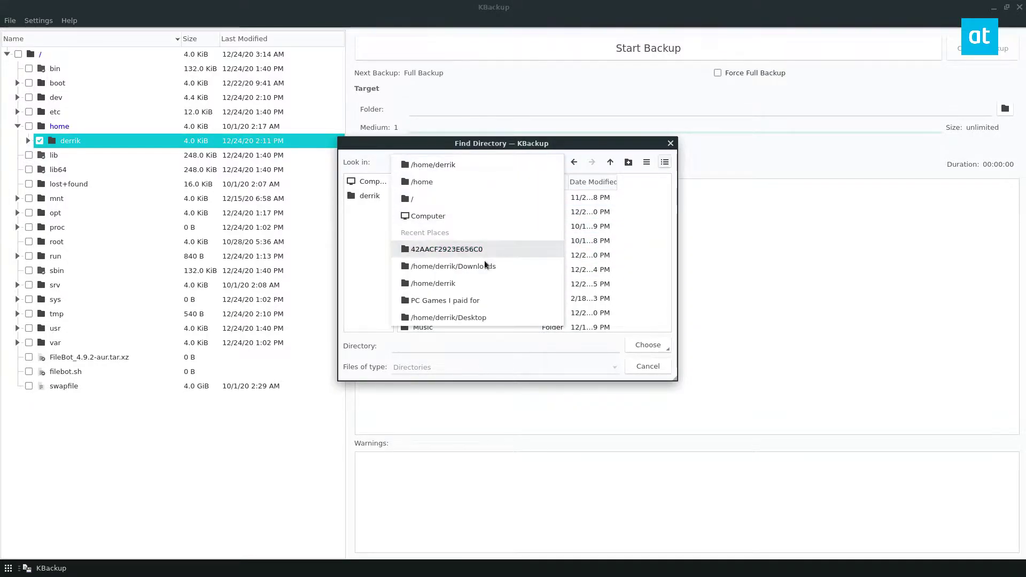
{"action": "left_click", "coordinate": [449, 317]}
{"action": "key", "text": "super"}
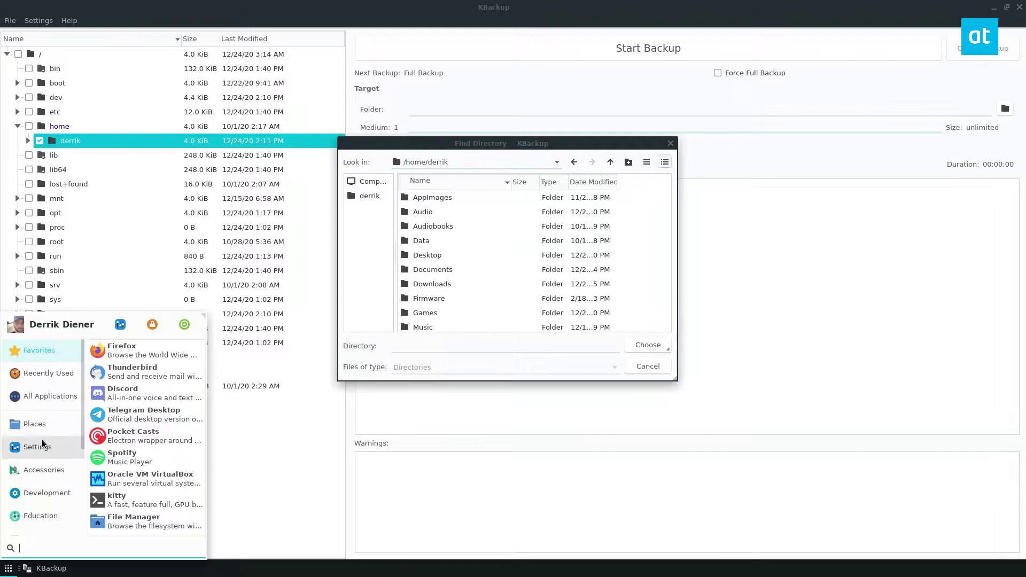
Step: Mount the 1.0 TB Volume in File Manager, then move and minimize its window
{"action": "left_click", "coordinate": [145, 514]}
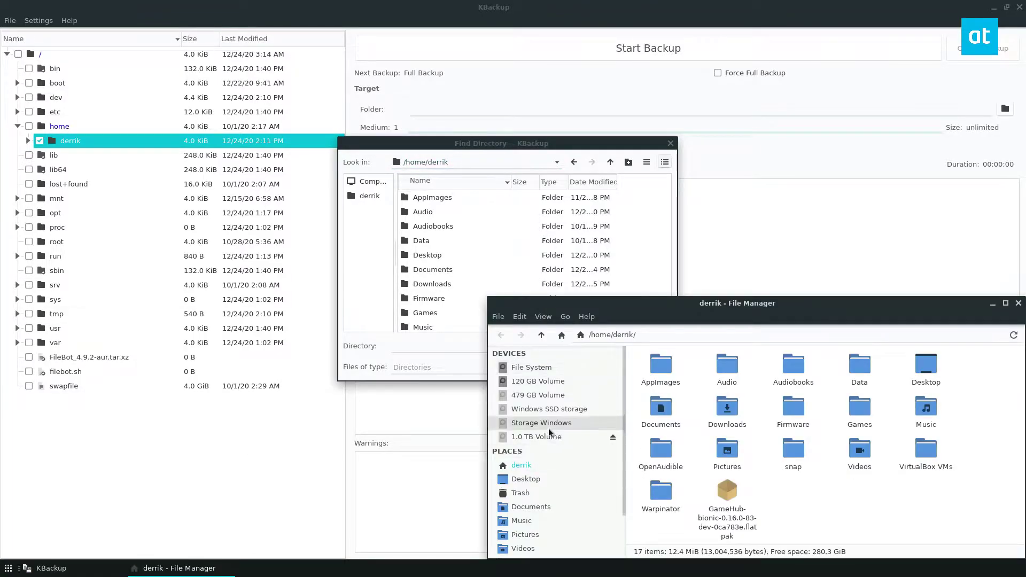
{"action": "left_click", "coordinate": [527, 437]}
{"action": "left_click_drag", "start_coordinate": [714, 306], "coordinate": [643, 159]}
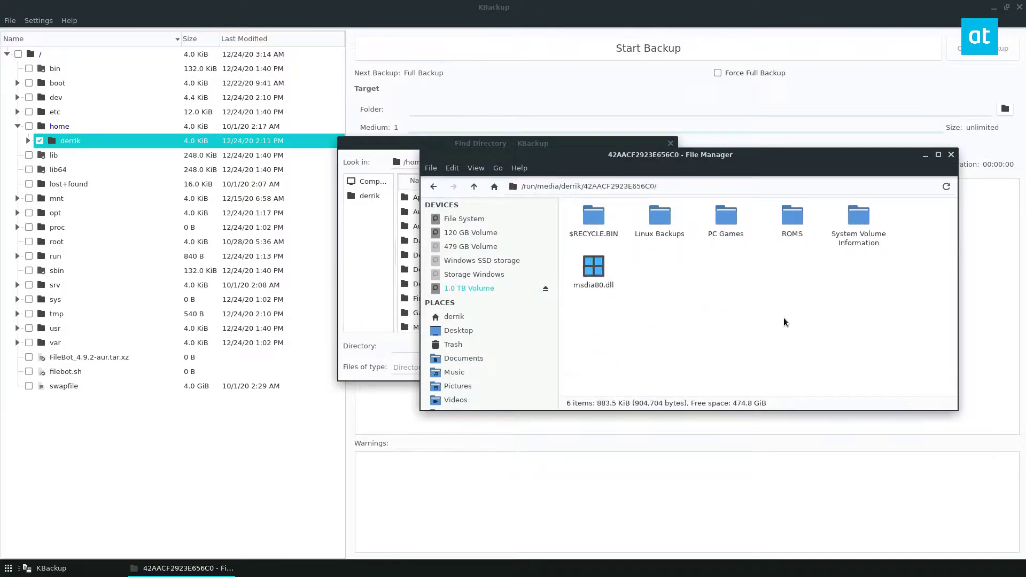
{"action": "left_click_drag", "start_coordinate": [569, 159], "coordinate": [549, 250]}
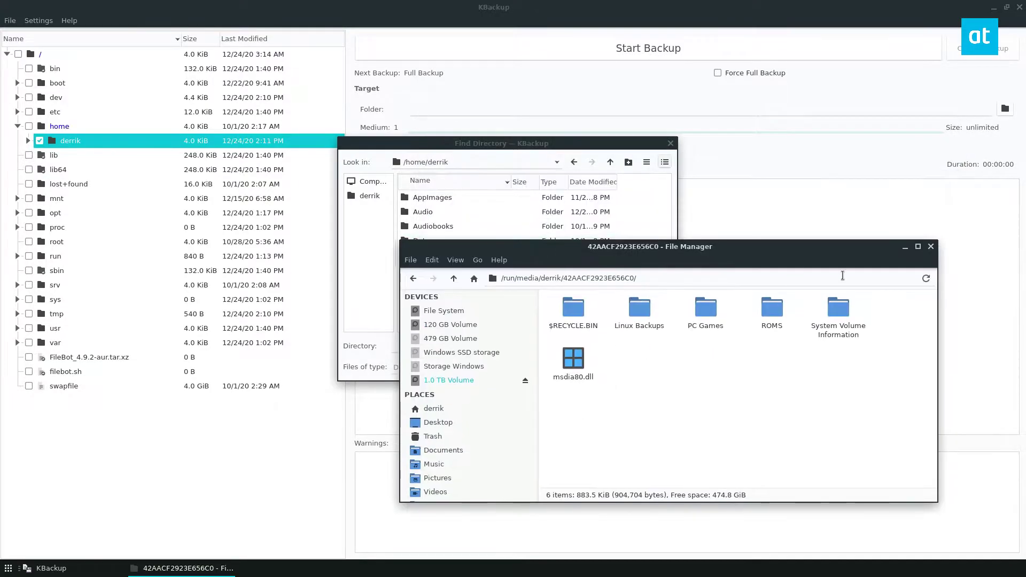
{"action": "left_click", "coordinate": [904, 248]}
Step: Point the directory picker's Look in at the now-mounted external drive
{"action": "left_click", "coordinate": [555, 163]}
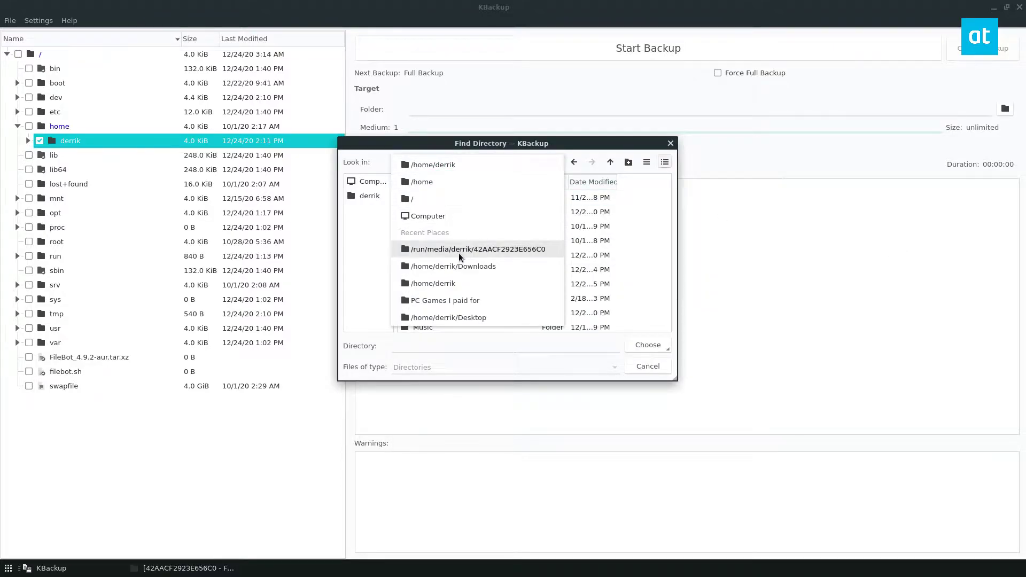
{"action": "left_click", "coordinate": [459, 250]}
{"action": "left_click", "coordinate": [496, 163]}
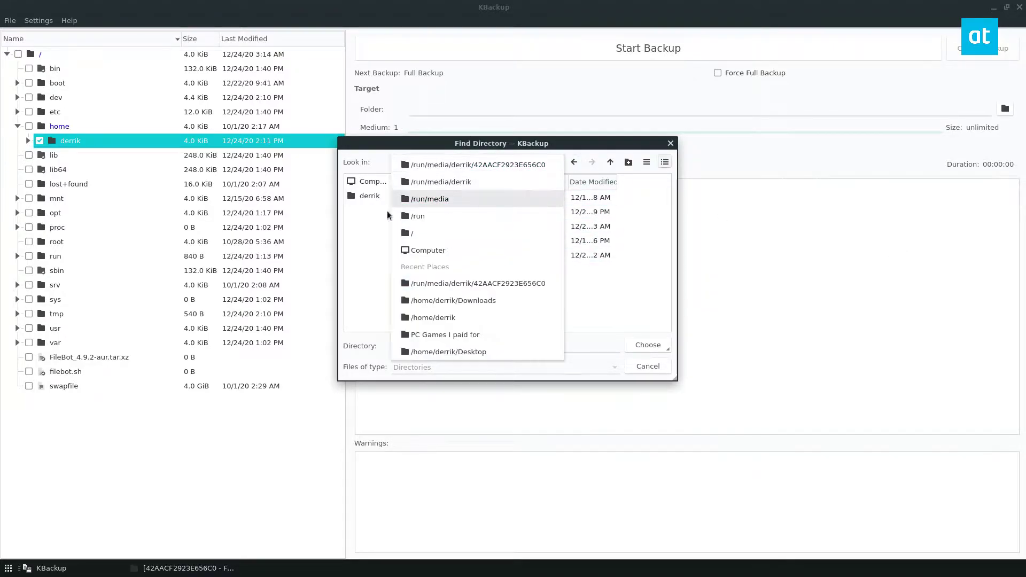
{"action": "left_click", "coordinate": [171, 569]}
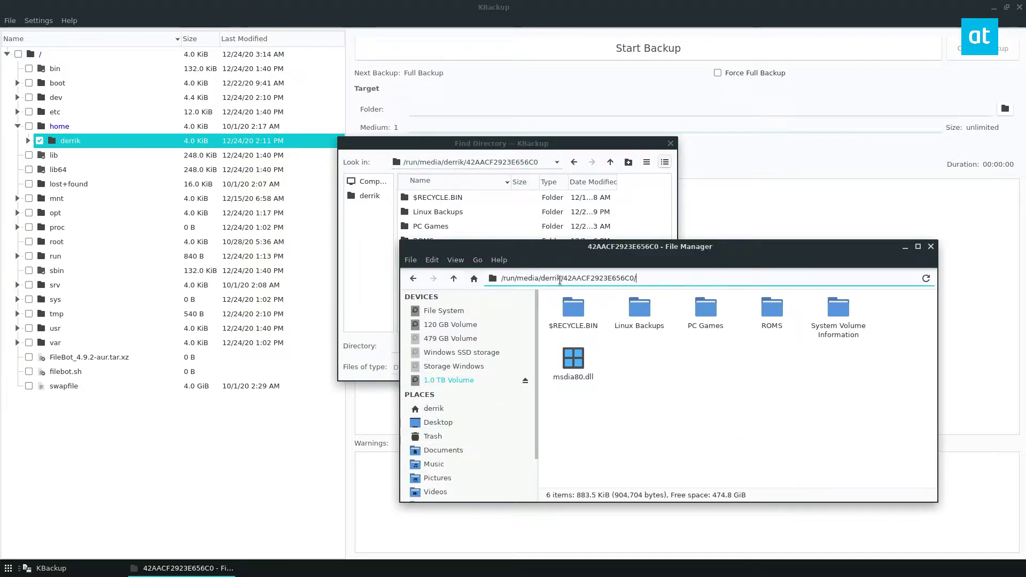
Step: Choose Linux Backups on the external drive as the target and start the backup
{"action": "left_click", "coordinate": [477, 148]}
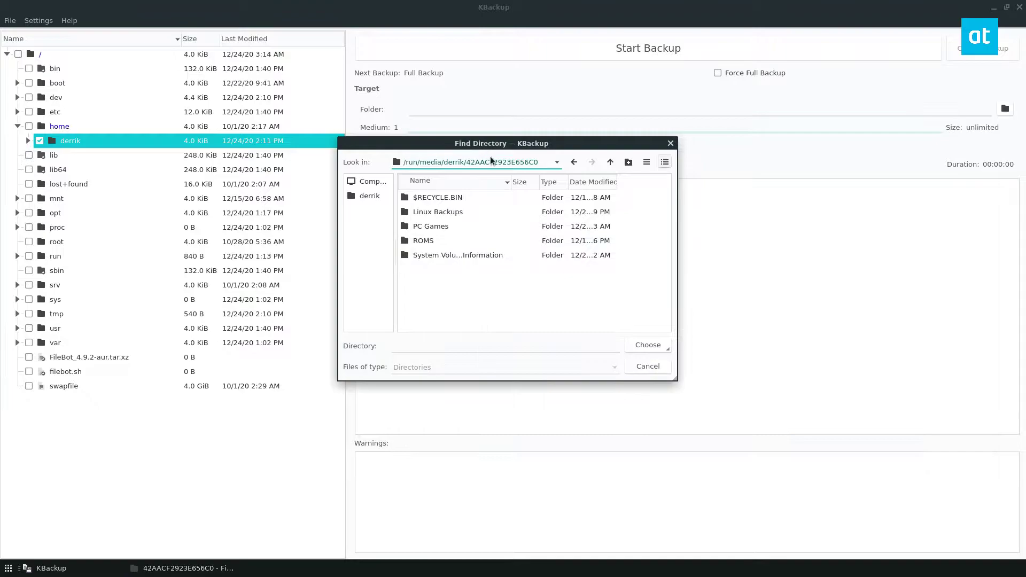
{"action": "double_click", "coordinate": [428, 211]}
{"action": "left_click", "coordinate": [633, 346]}
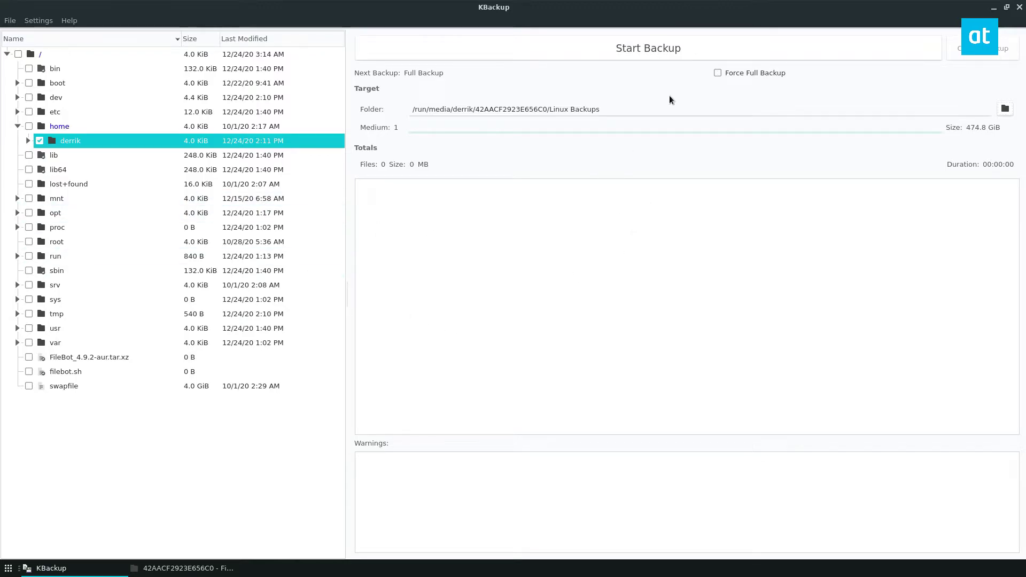
{"action": "left_click", "coordinate": [649, 50]}
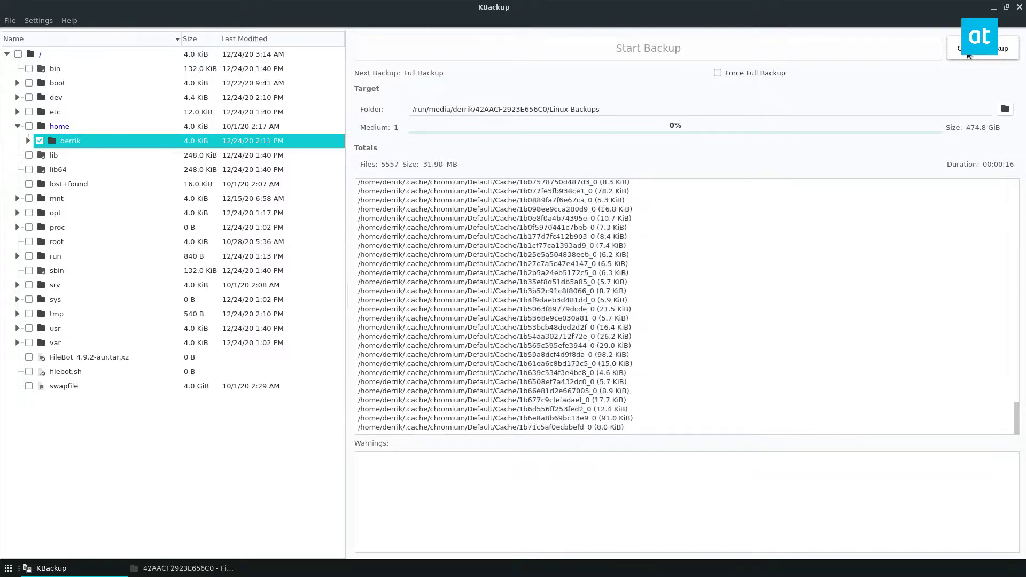
Step: Bring the hidden File Manager window back to the front
{"action": "left_click", "coordinate": [8, 568]}
{"action": "left_click", "coordinate": [199, 568]}
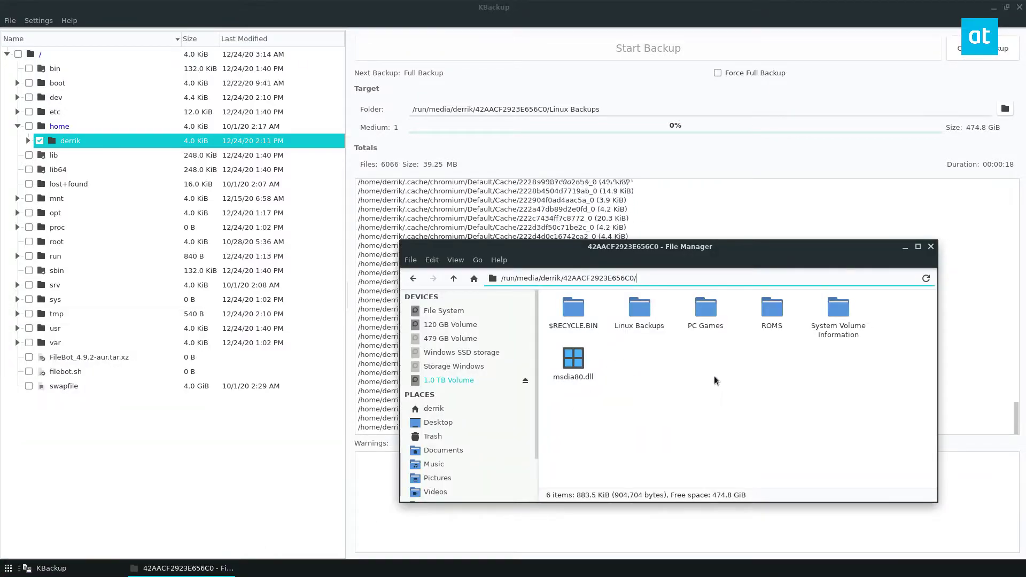
Step: Open Linux Backups and show the properties of backup_2020.12.12-22.14.07_1.tar
{"action": "left_click", "coordinate": [681, 373]}
{"action": "left_click_drag", "start_coordinate": [664, 252], "coordinate": [642, 43]}
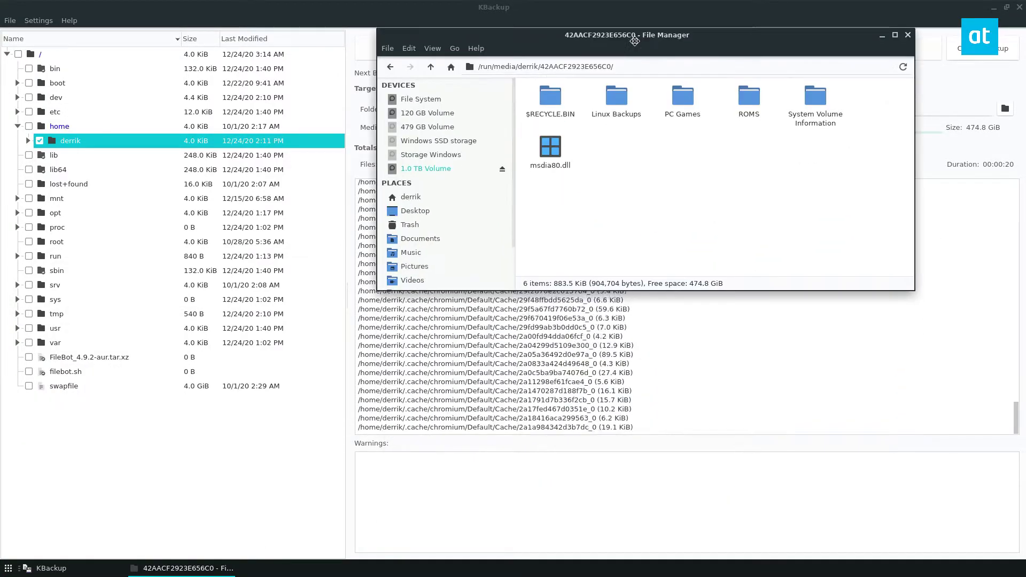
{"action": "double_click", "coordinate": [614, 102]}
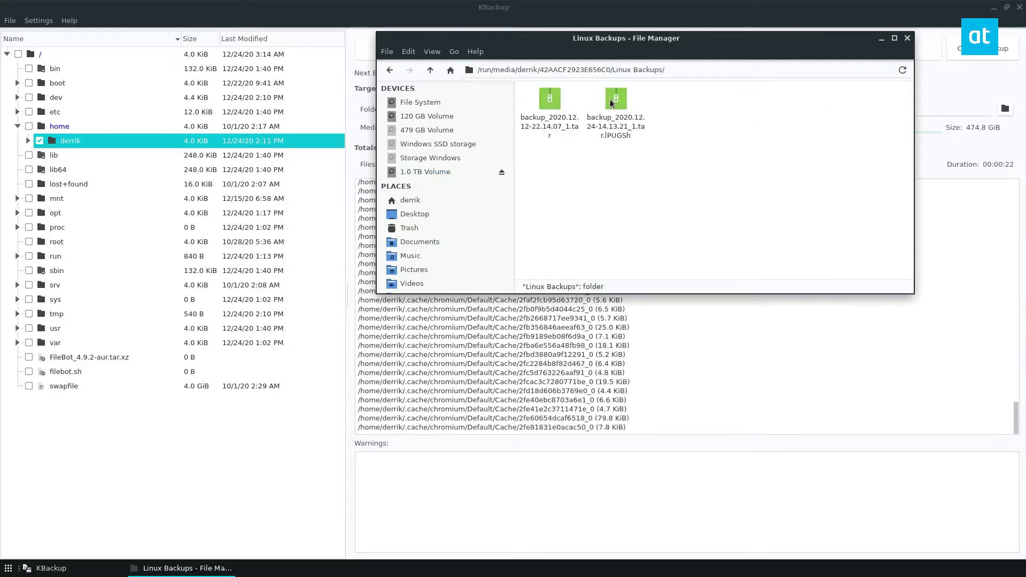
{"action": "right_click", "coordinate": [551, 101]}
{"action": "key", "text": "Escape"}
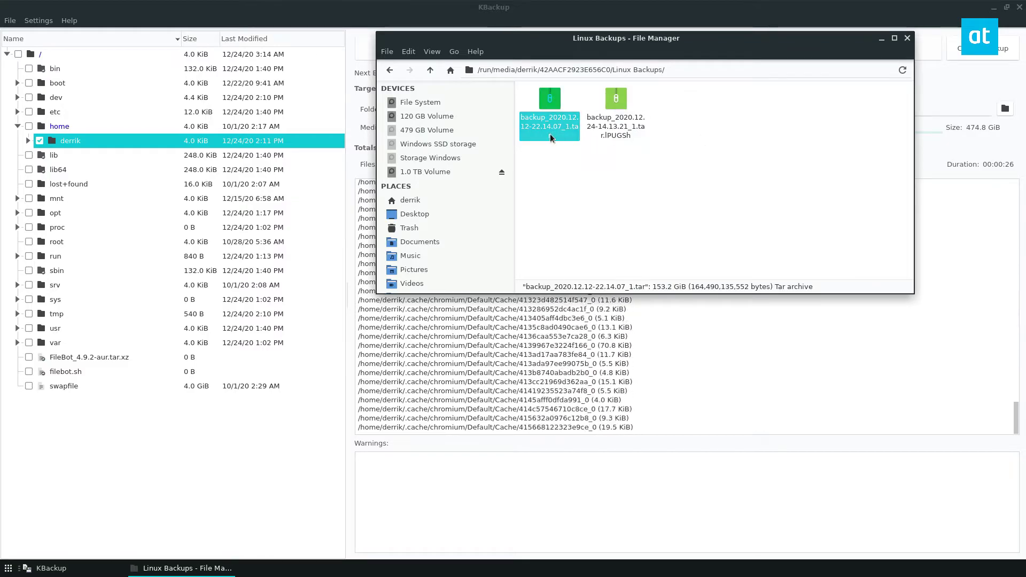
{"action": "right_click", "coordinate": [552, 138]}
{"action": "left_click", "coordinate": [609, 319]}
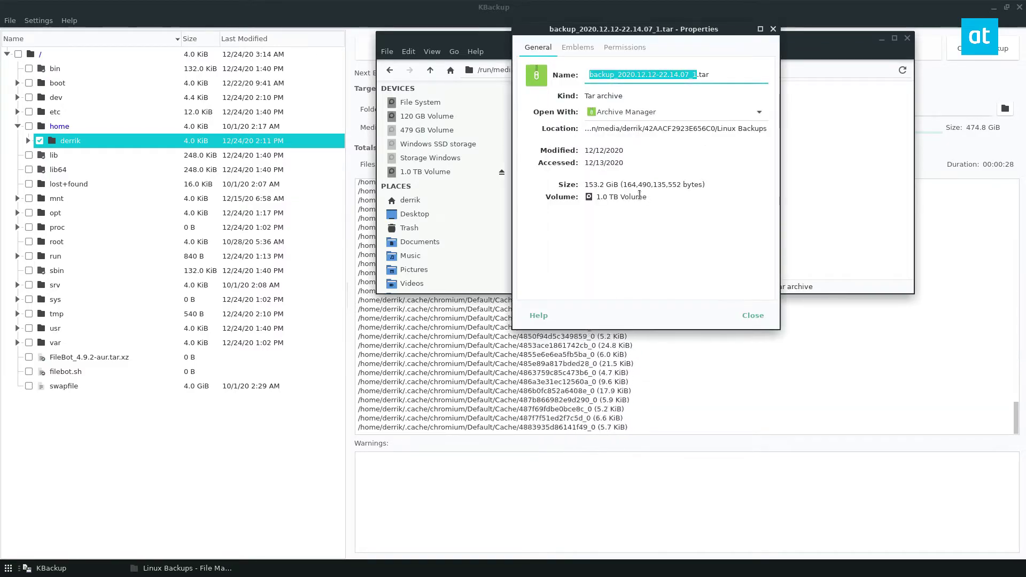
Step: Highlight the 153.2 GiB size, close the properties dialog, and move File Manager down-right
{"action": "left_click_drag", "start_coordinate": [586, 185], "coordinate": [619, 185]}
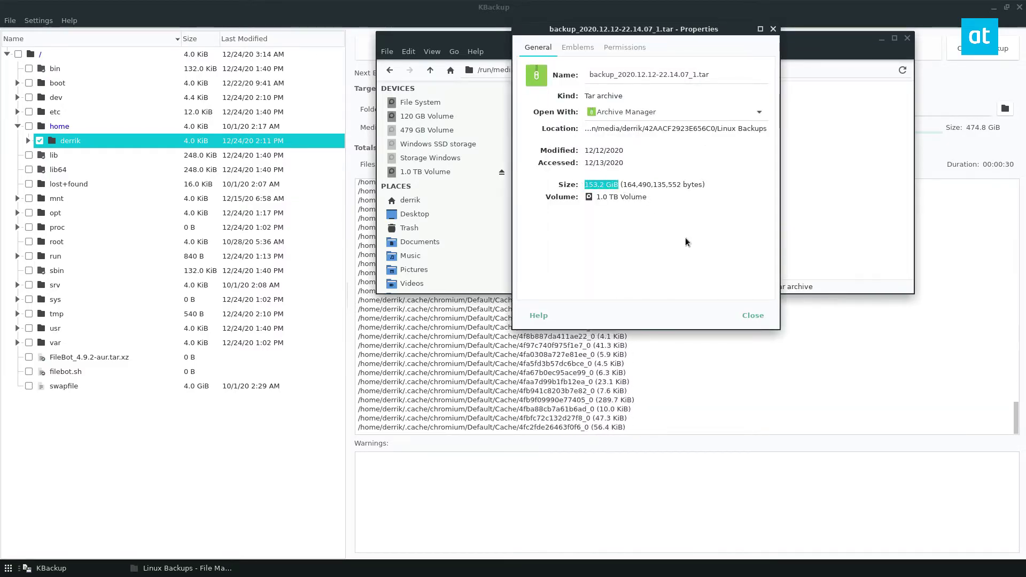
{"action": "left_click", "coordinate": [749, 316]}
{"action": "left_click_drag", "start_coordinate": [607, 44], "coordinate": [689, 171]}
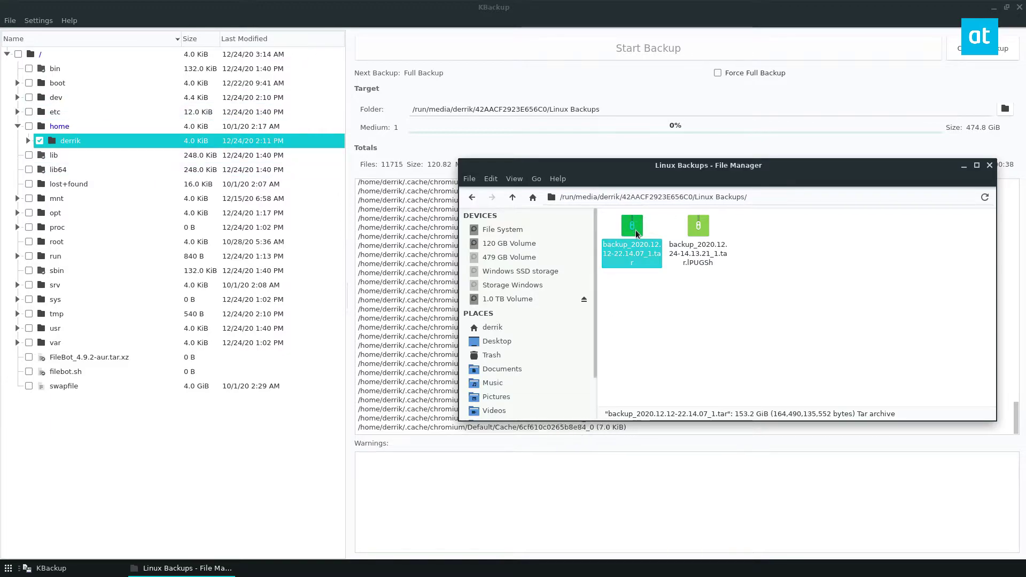
Step: Deselect the archive in File Manager and bring the running KBackup window forward
{"action": "left_click", "coordinate": [677, 317]}
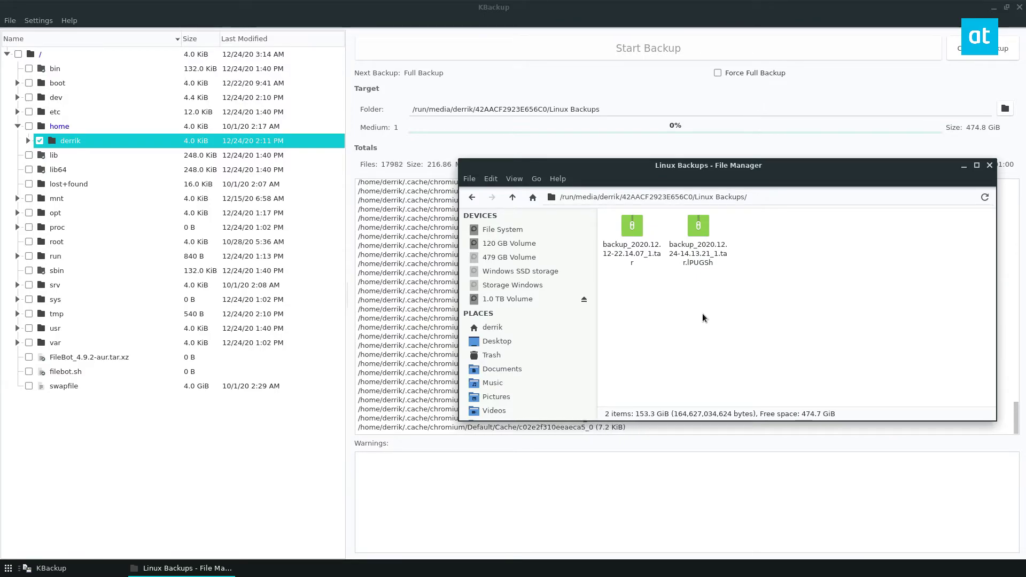
{"action": "left_click", "coordinate": [639, 22]}
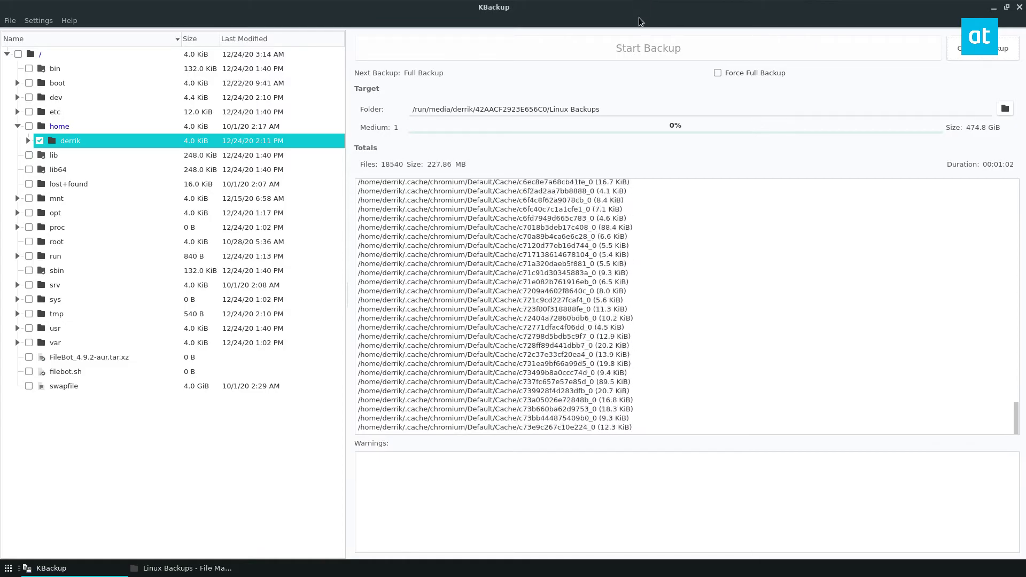